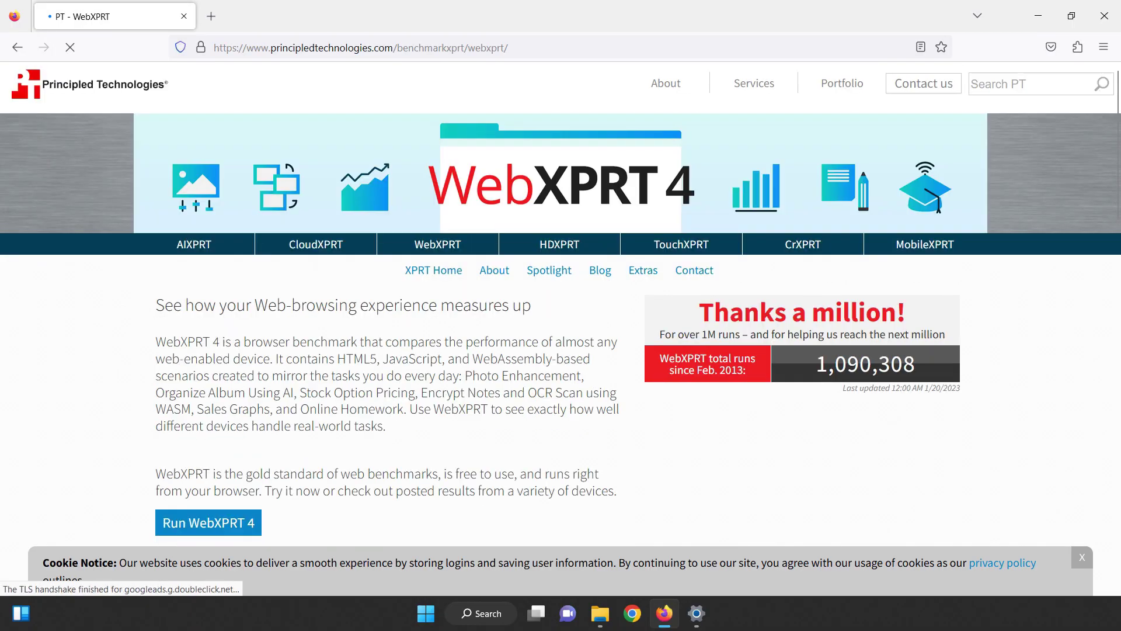
Start the WebXPRT 4 benchmark run in Firefox and close the leftover WebXPRT tab
{"action": "left_click", "coordinate": [219, 523]}
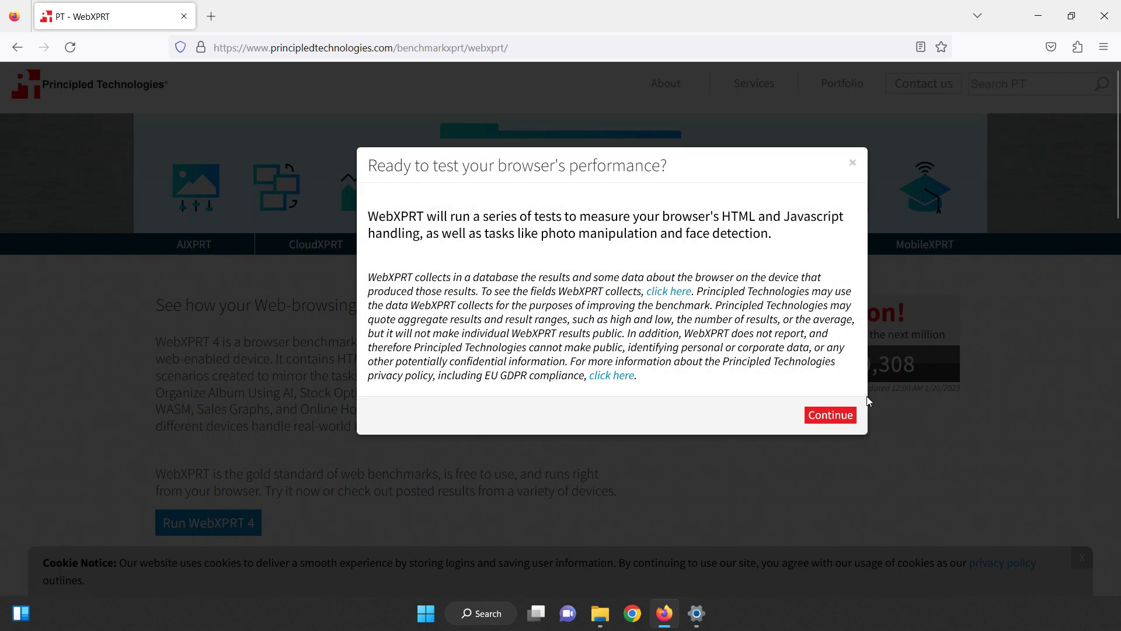
{"action": "left_click", "coordinate": [830, 415]}
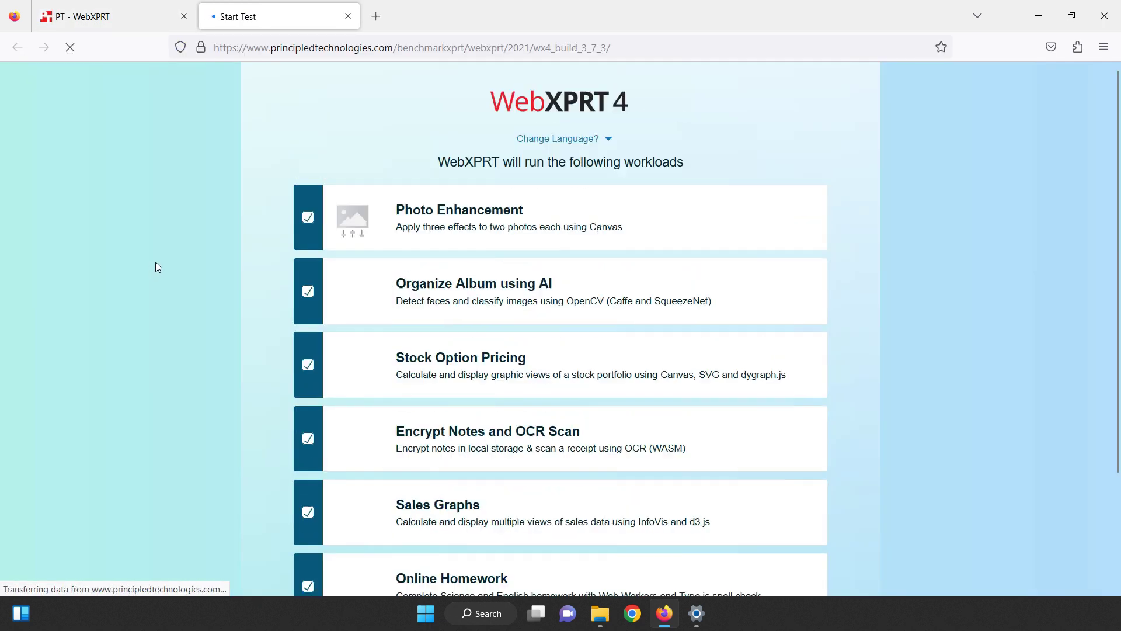
{"action": "scroll", "coordinate": [194, 241], "scroll_direction": "down", "scroll_amount": 2}
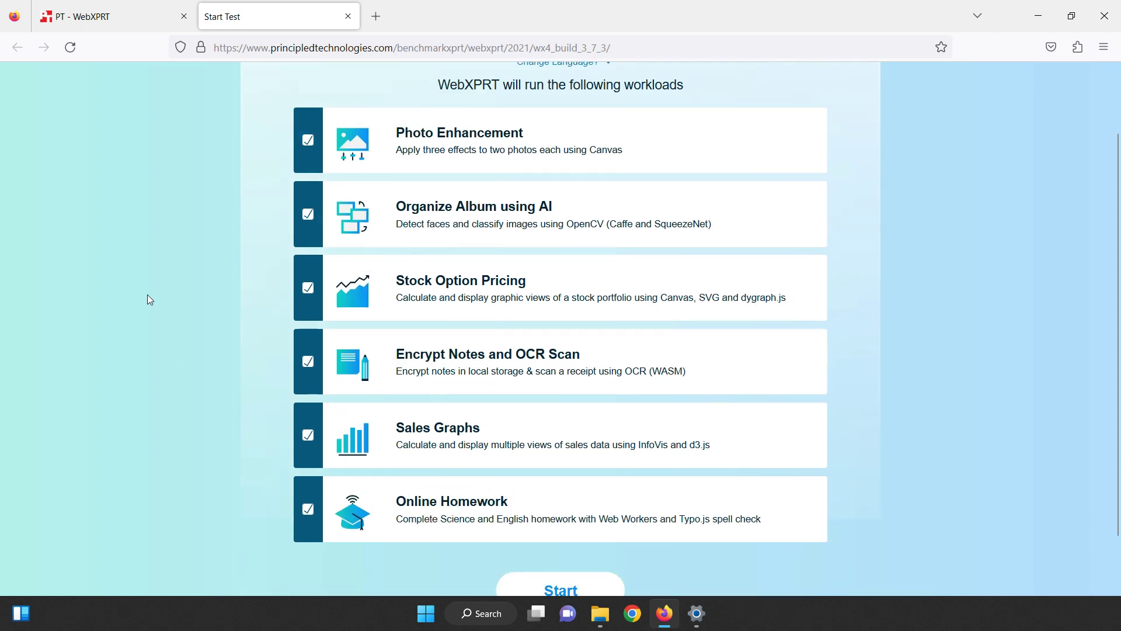
{"action": "scroll", "coordinate": [147, 299], "scroll_direction": "down", "scroll_amount": 2}
{"action": "left_click", "coordinate": [619, 530]}
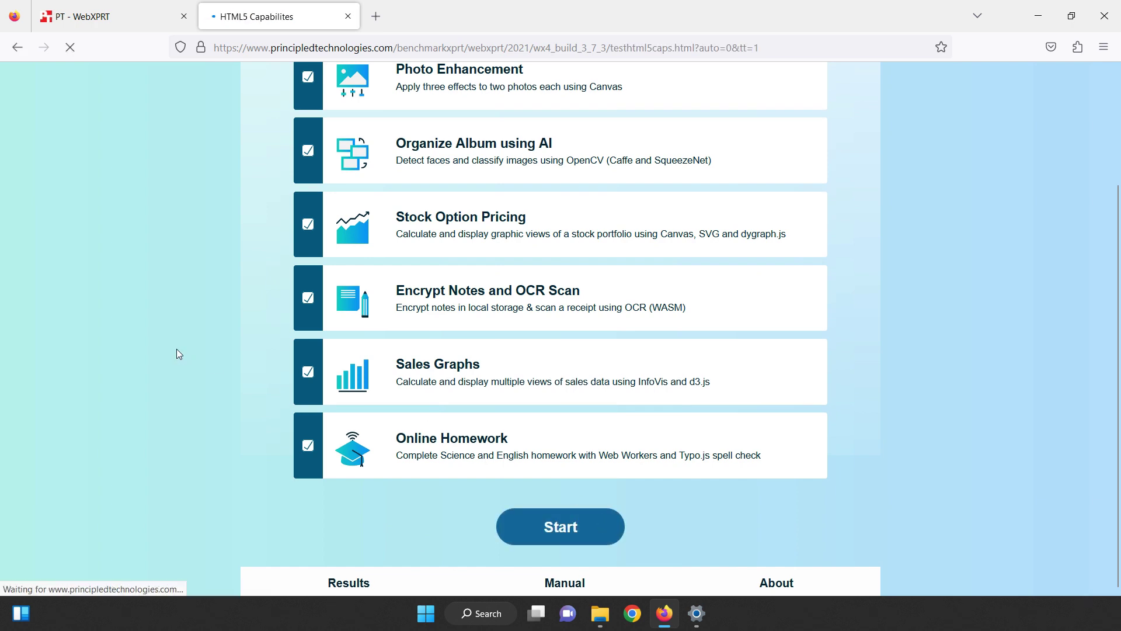
{"action": "left_click", "coordinate": [185, 16]}
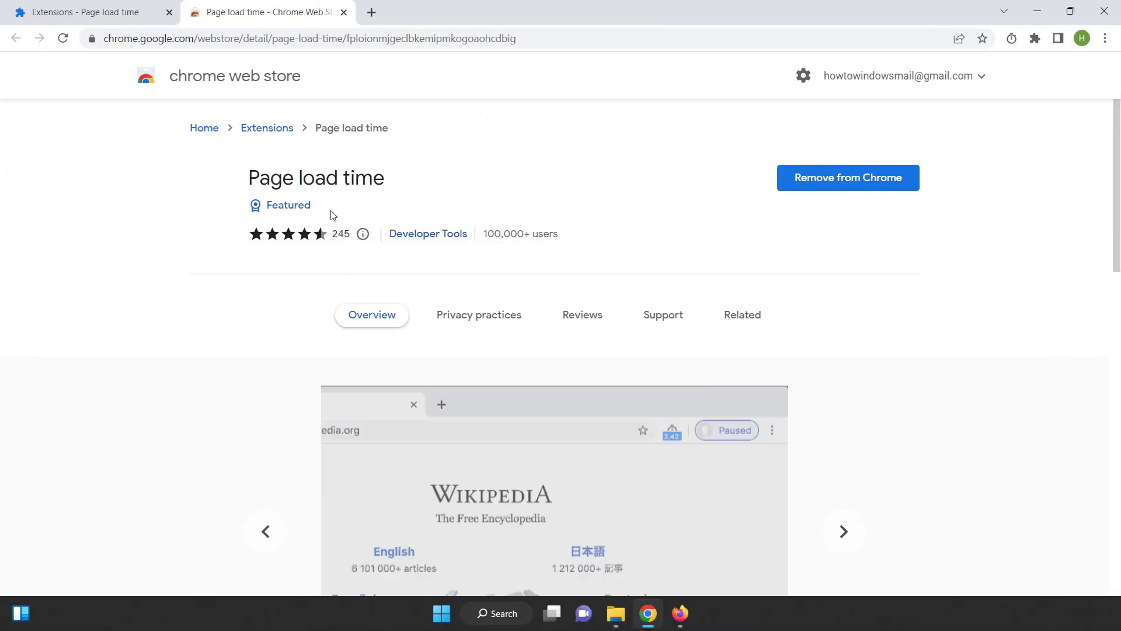
{"action": "scroll", "coordinate": [528, 248], "scroll_direction": "down", "scroll_amount": 2}
{"action": "scroll", "coordinate": [513, 250], "scroll_direction": "down", "scroll_amount": 3}
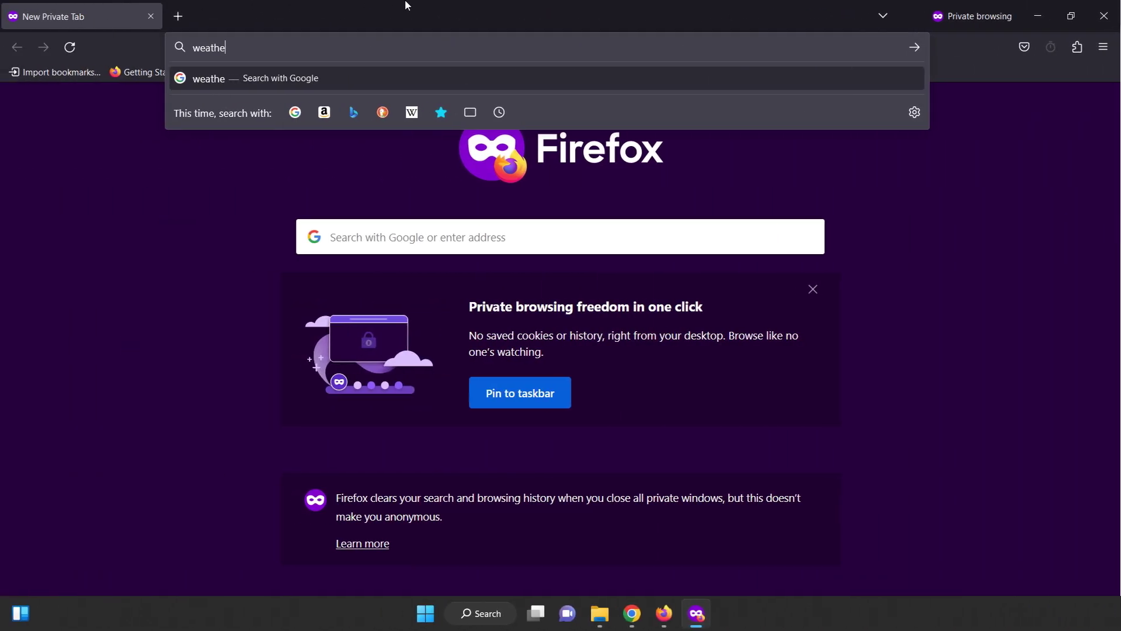
{"action": "type", "text": "r.com"}
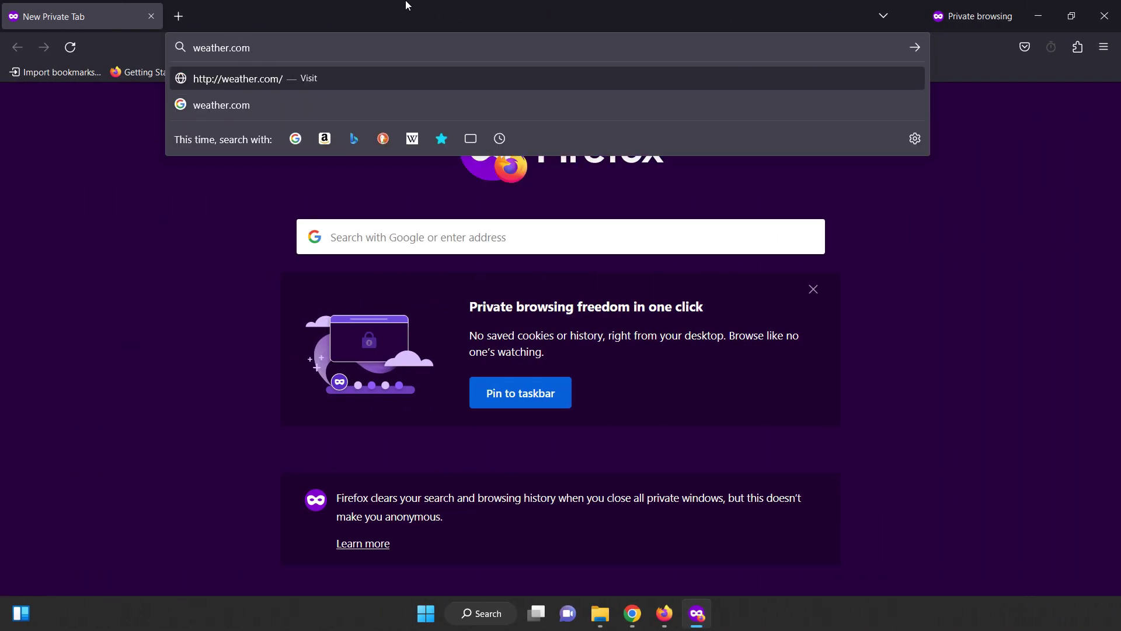
Load weather.com in the Firefox private window, then close that window
{"action": "key", "text": "Return"}
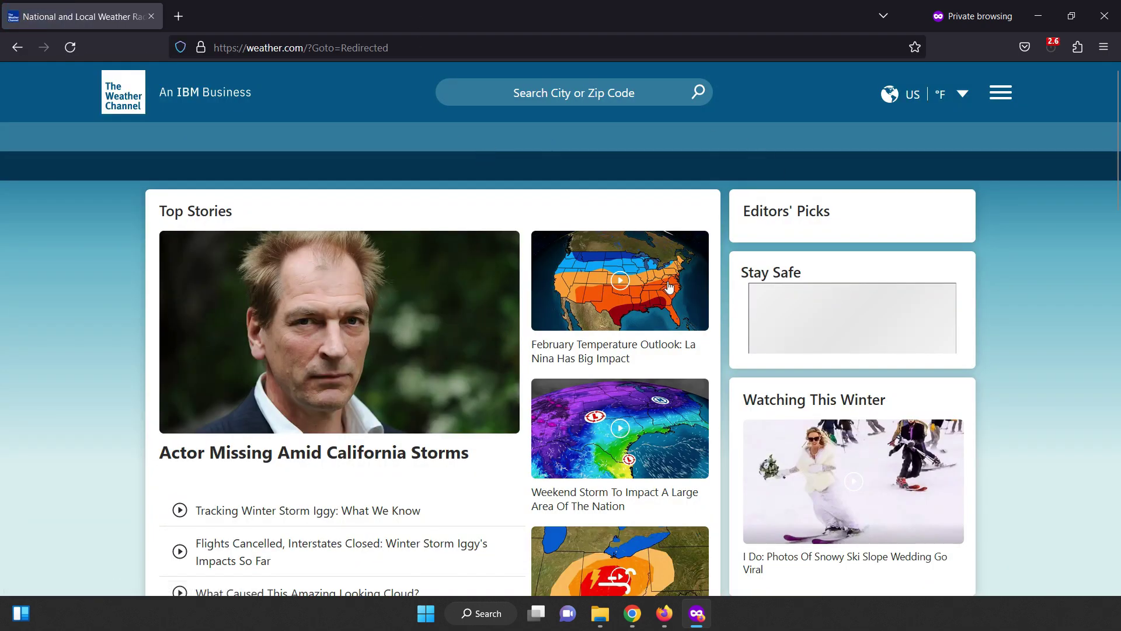
{"action": "left_click", "coordinate": [1103, 15]}
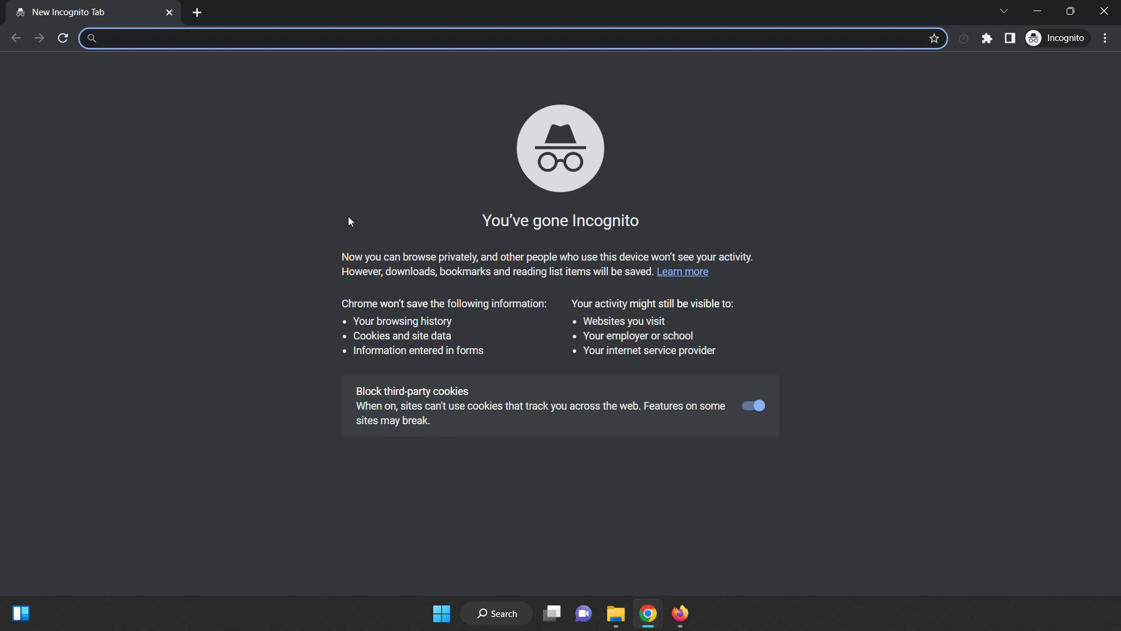
{"action": "type", "text": "weather.c"}
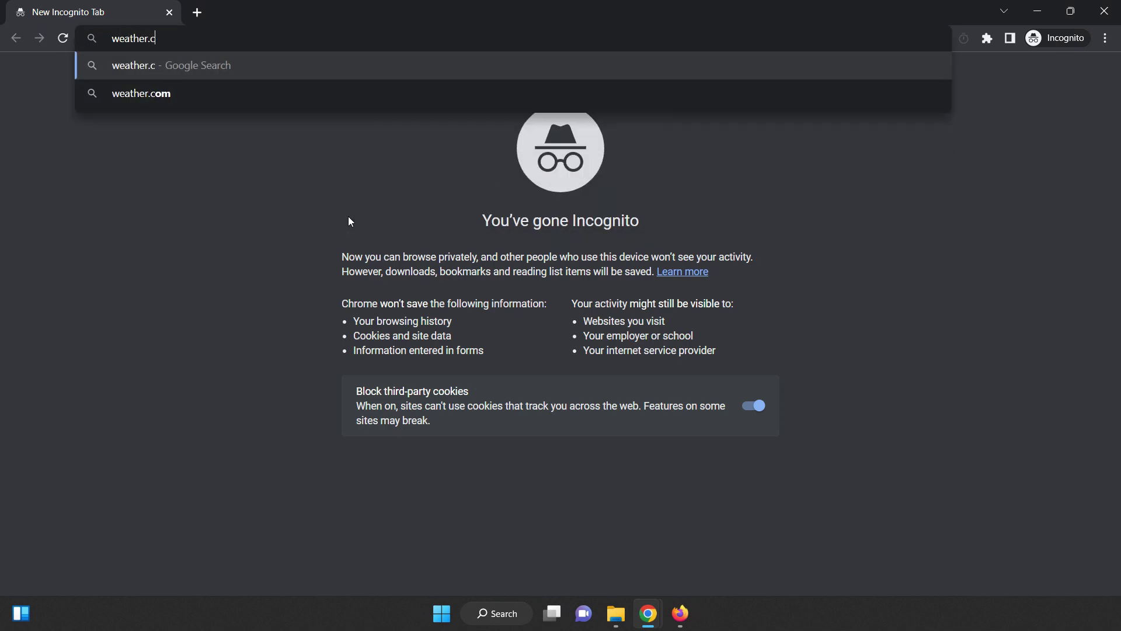
{"action": "type", "text": "om"}
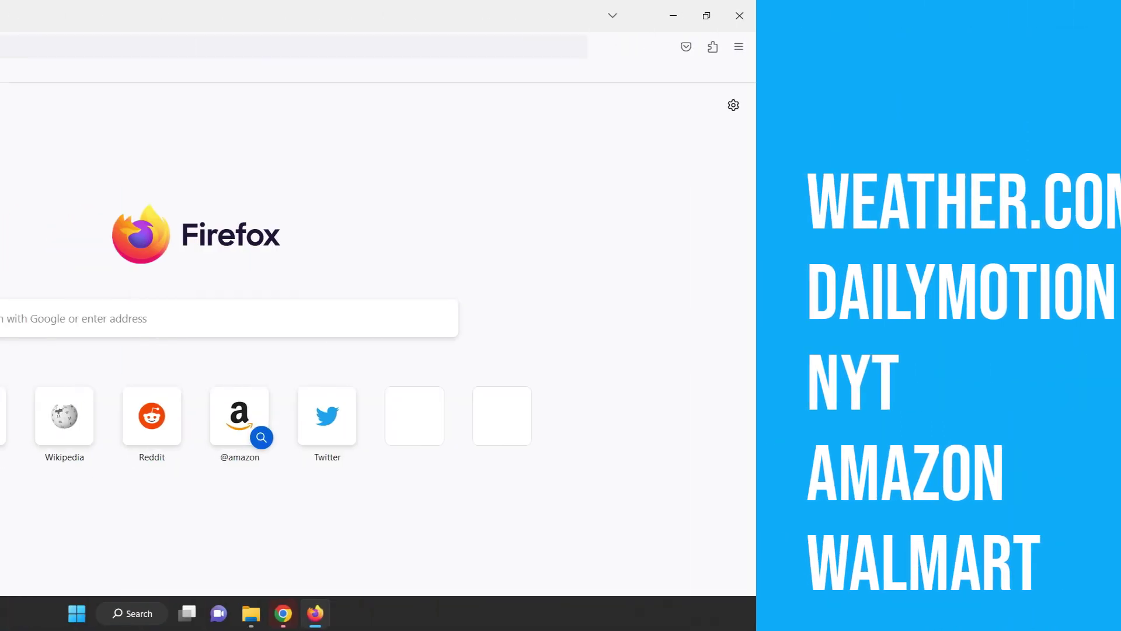
{"action": "type", "text": "weath"}
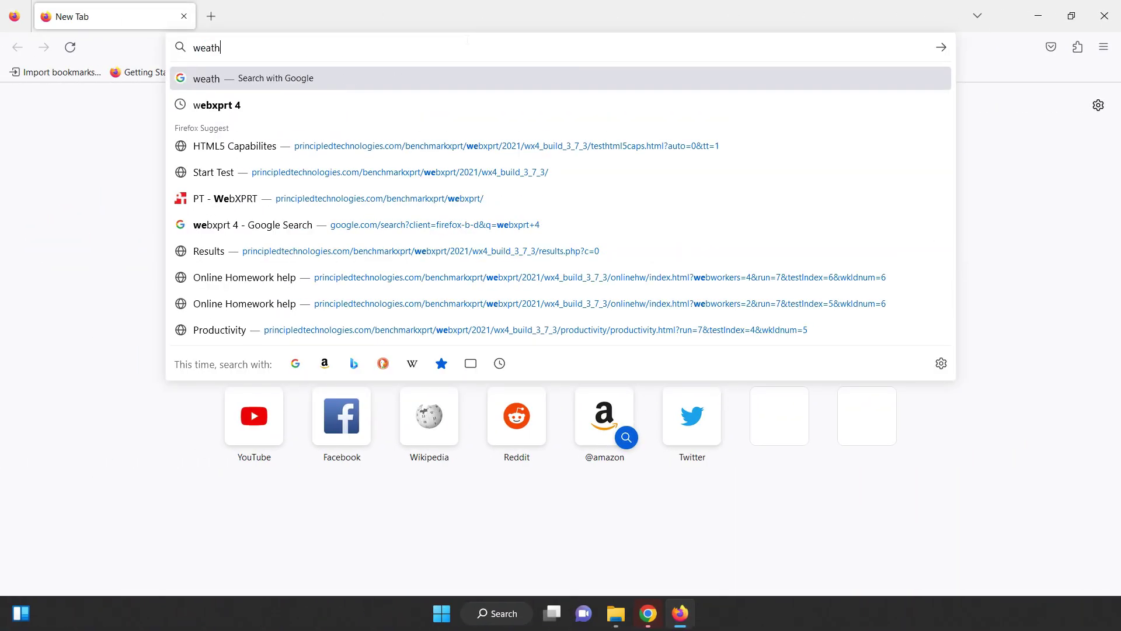
{"action": "type", "text": "er.com"}
Load weather.com, then load dailymotion.com/us in a second Firefox tab
{"action": "key", "text": "Return"}
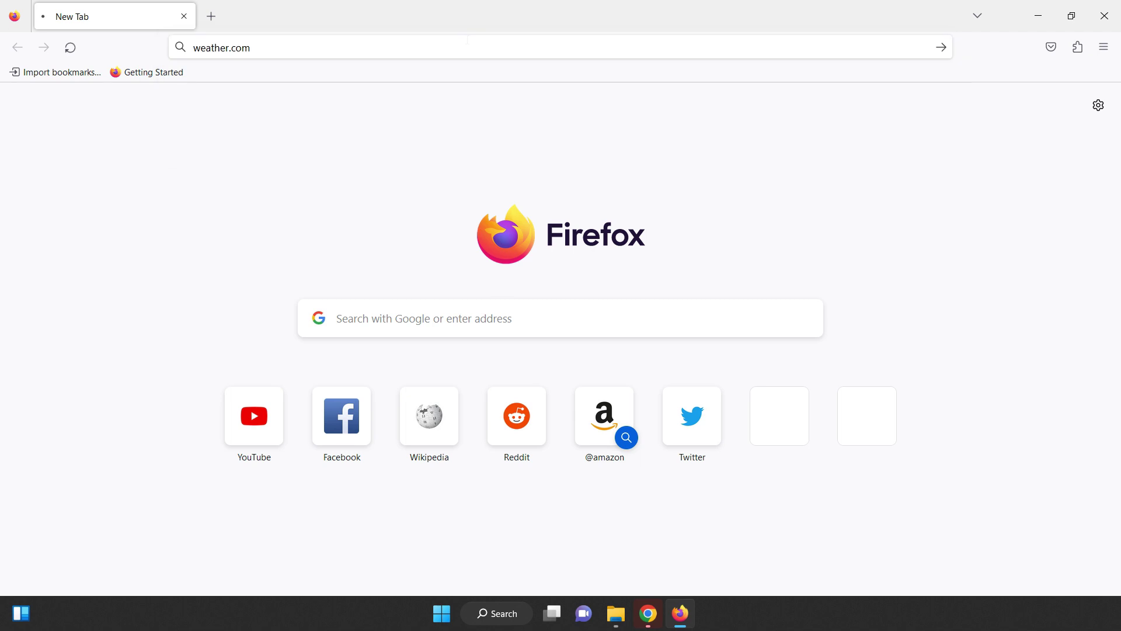
{"action": "left_click", "coordinate": [205, 6]}
{"action": "type", "text": "da"}
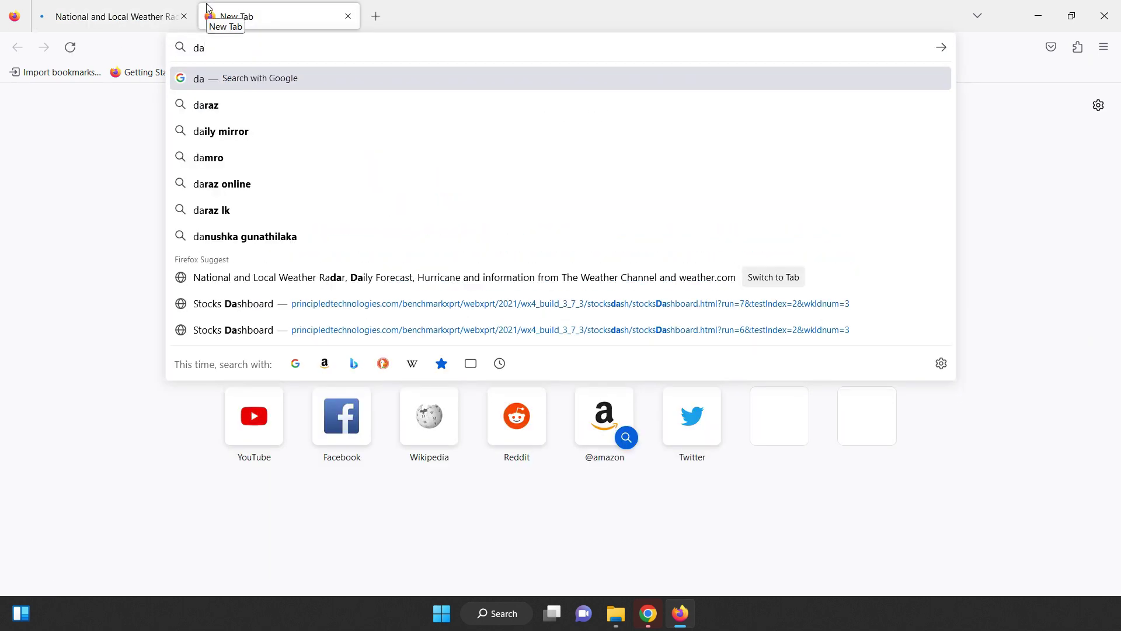
{"action": "type", "text": "ilymo"}
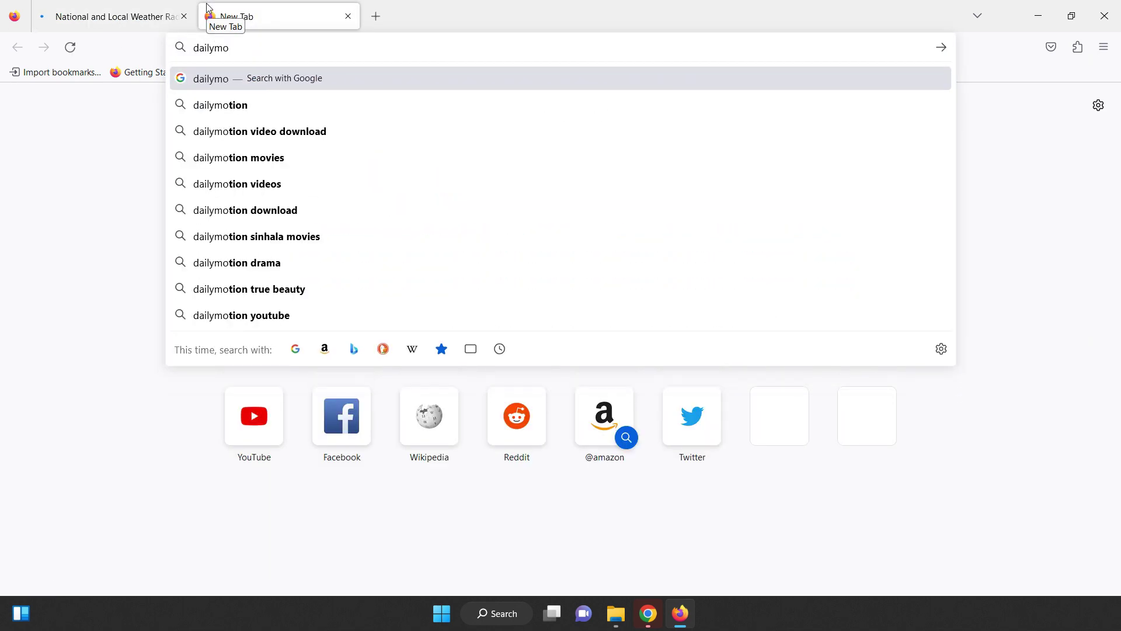
{"action": "type", "text": "tion.com"}
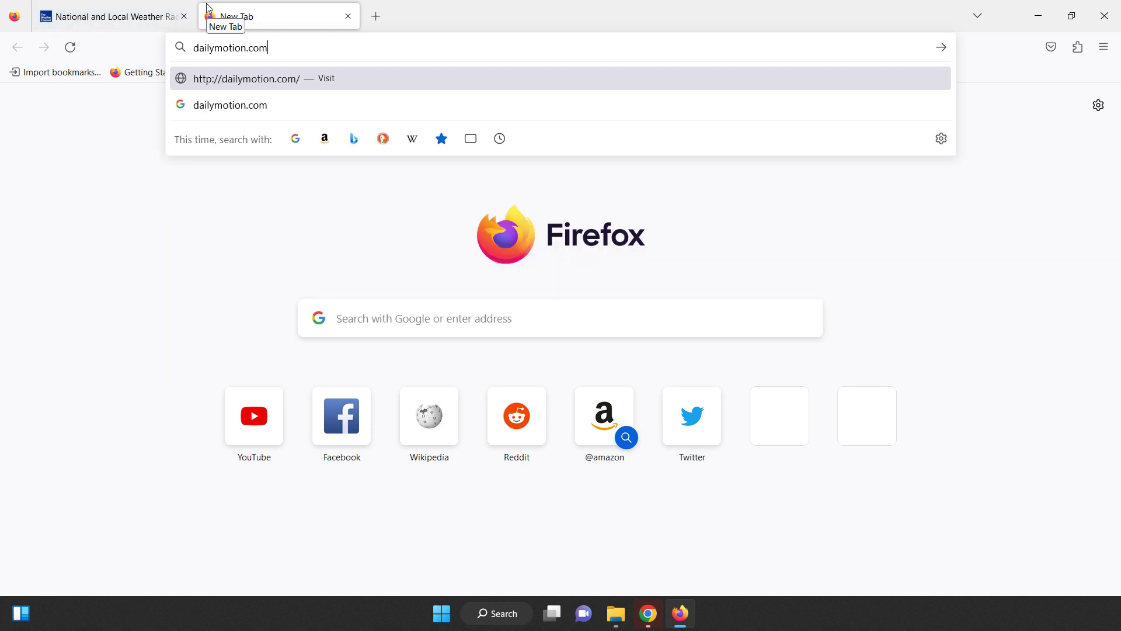
{"action": "type", "text": "/us"}
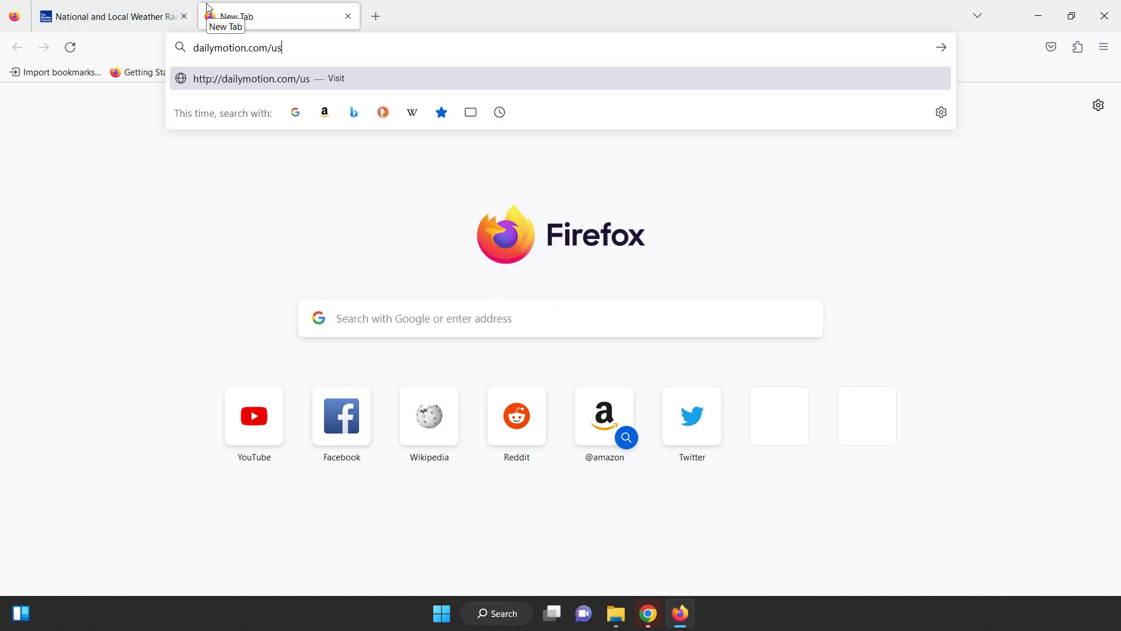
{"action": "key", "text": "Return"}
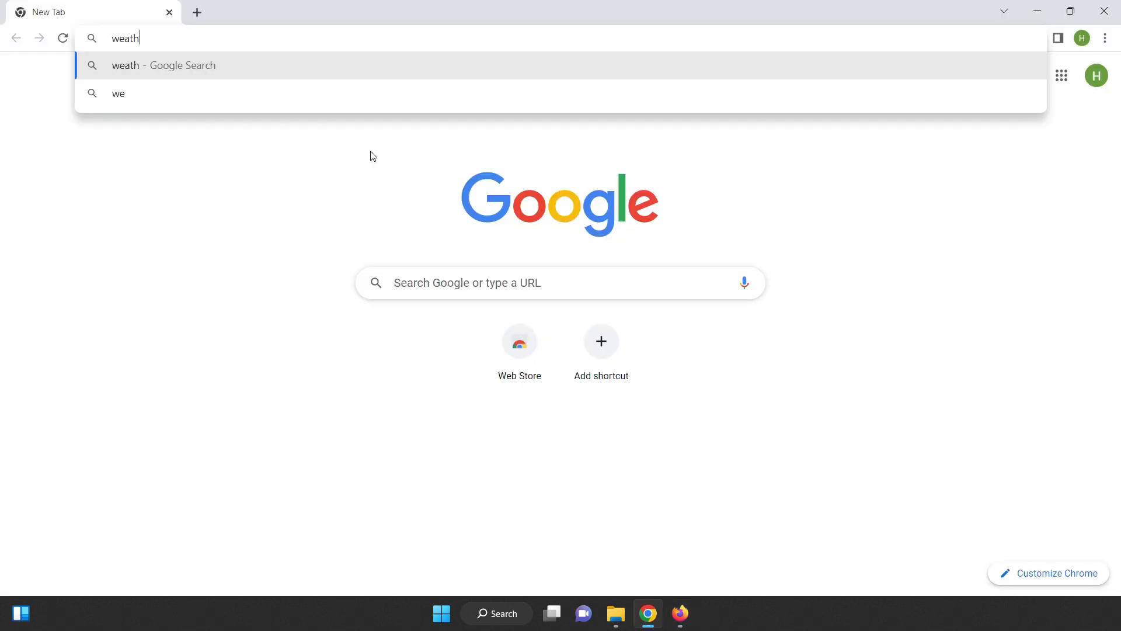
{"action": "type", "text": "er"}
{"action": "type", "text": ".com"}
Load weather.com in Chrome and add a second tab for the next site
{"action": "key", "text": "Return"}
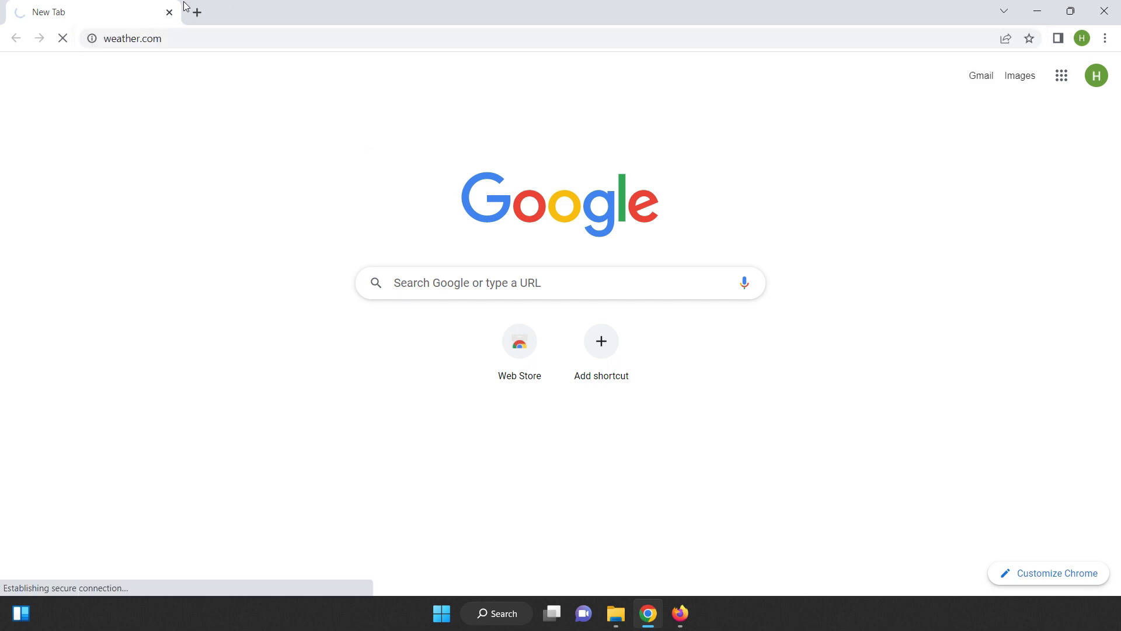
{"action": "left_click", "coordinate": [196, 11]}
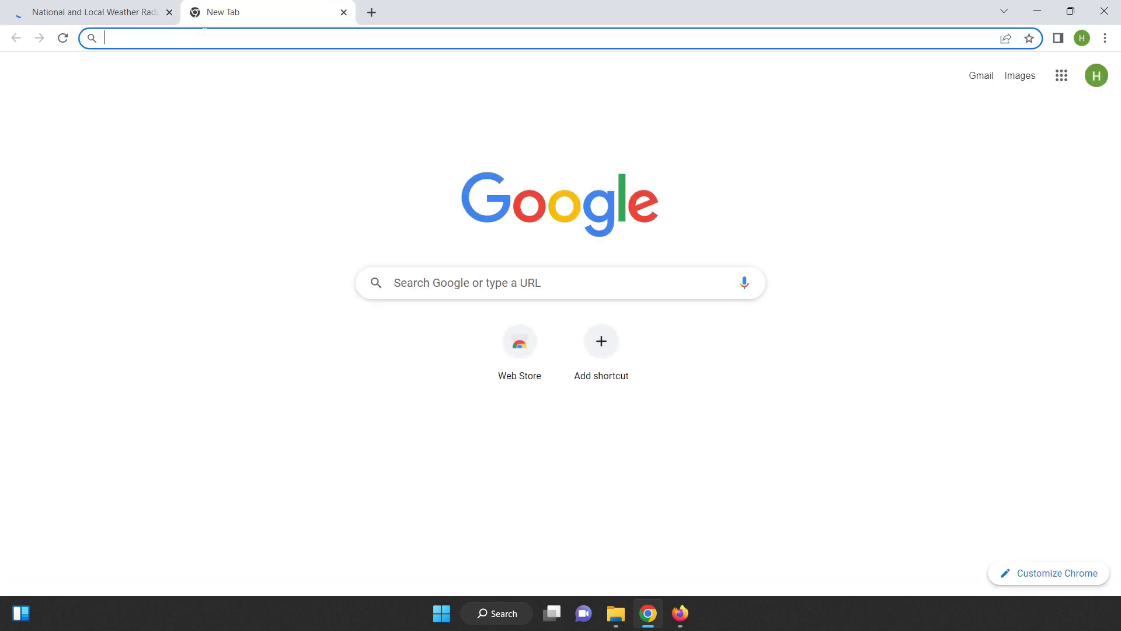
{"action": "type", "text": "dai"}
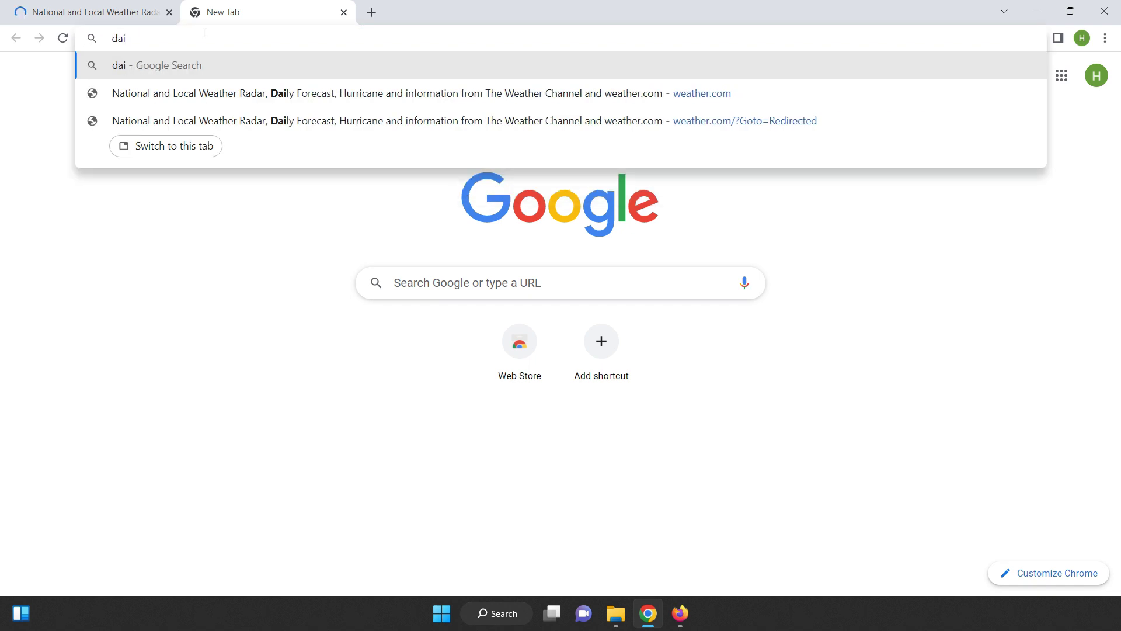
{"action": "type", "text": "lym"}
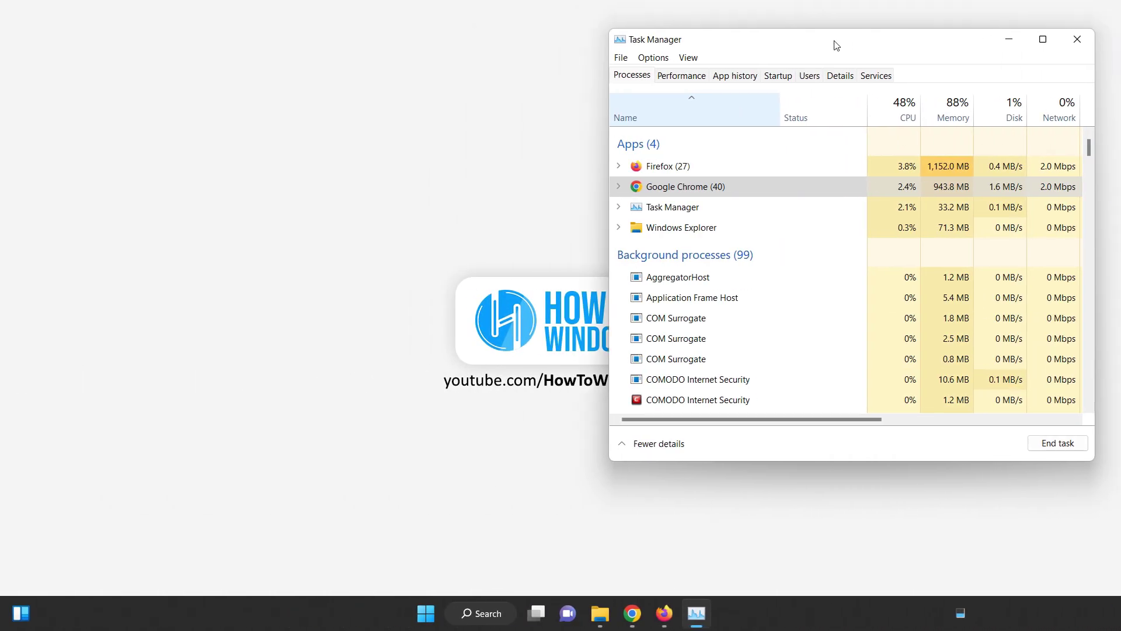
Reposition Task Manager and compare Firefox (about 1140 MB) with Chrome (about 950 MB)
{"action": "left_click_drag", "start_coordinate": [836, 43], "coordinate": [673, 88]}
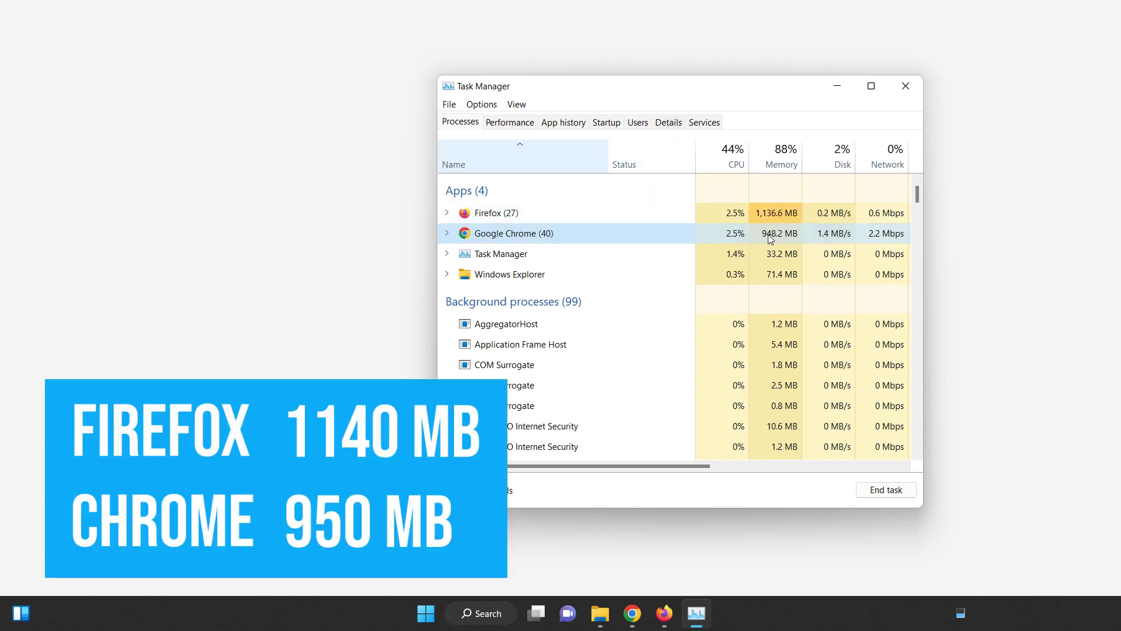
{"action": "left_click", "coordinate": [768, 220]}
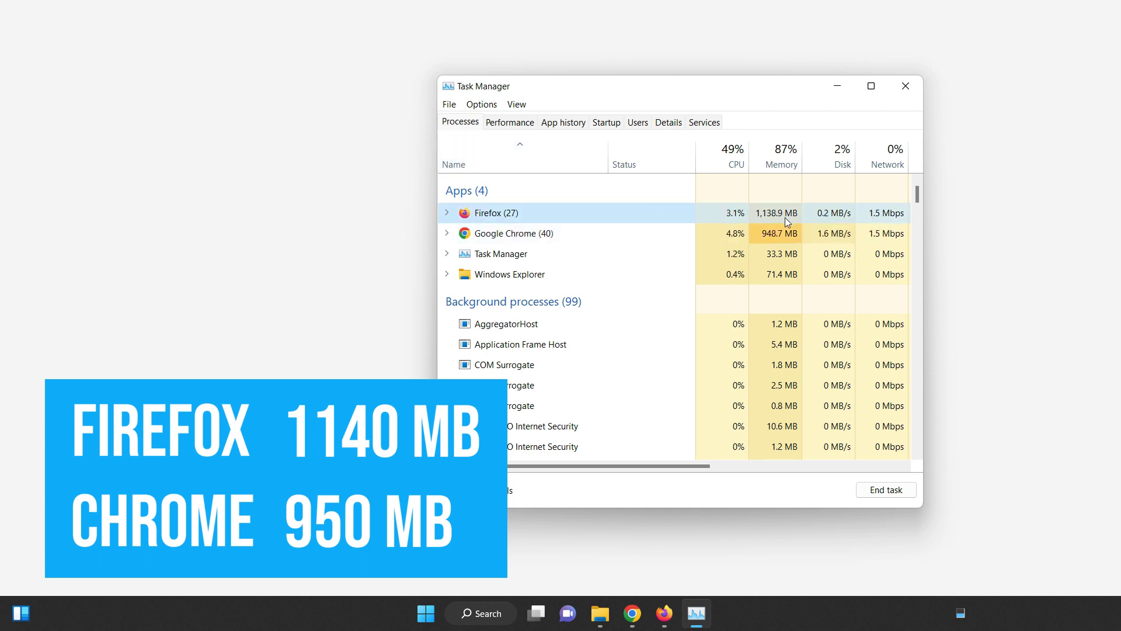
{"action": "left_click", "coordinate": [626, 236]}
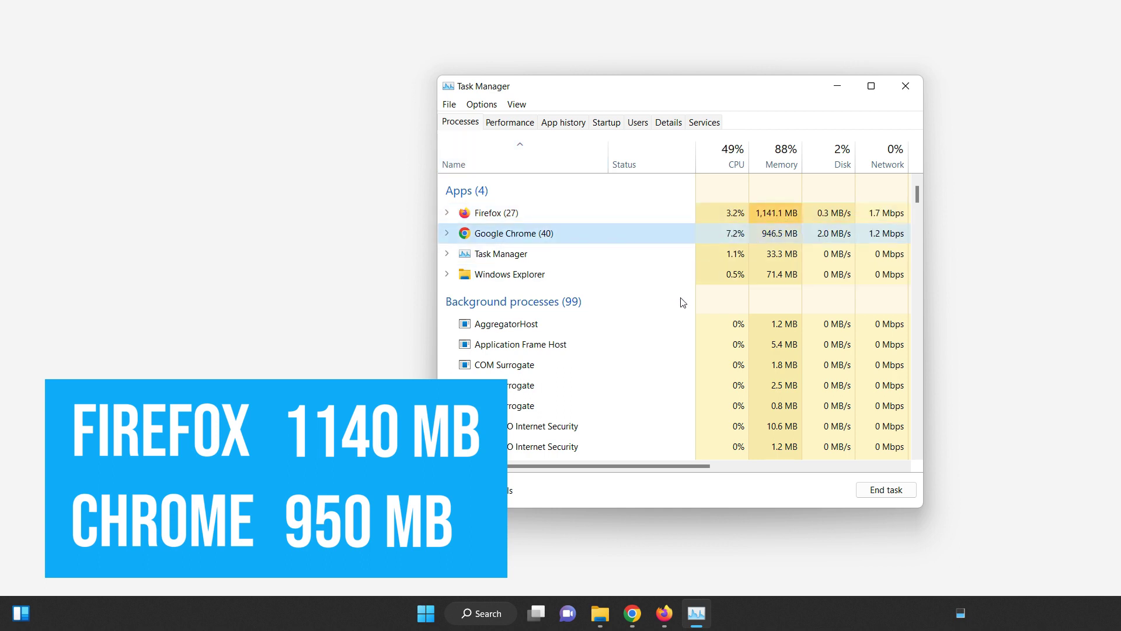
{"action": "left_click", "coordinate": [641, 213]}
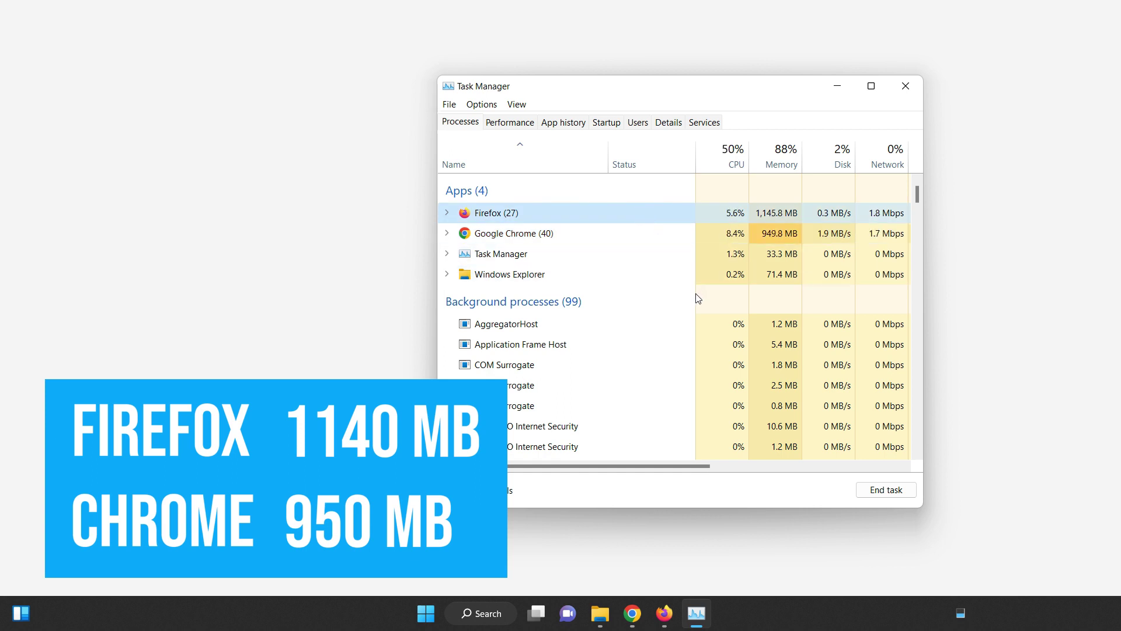